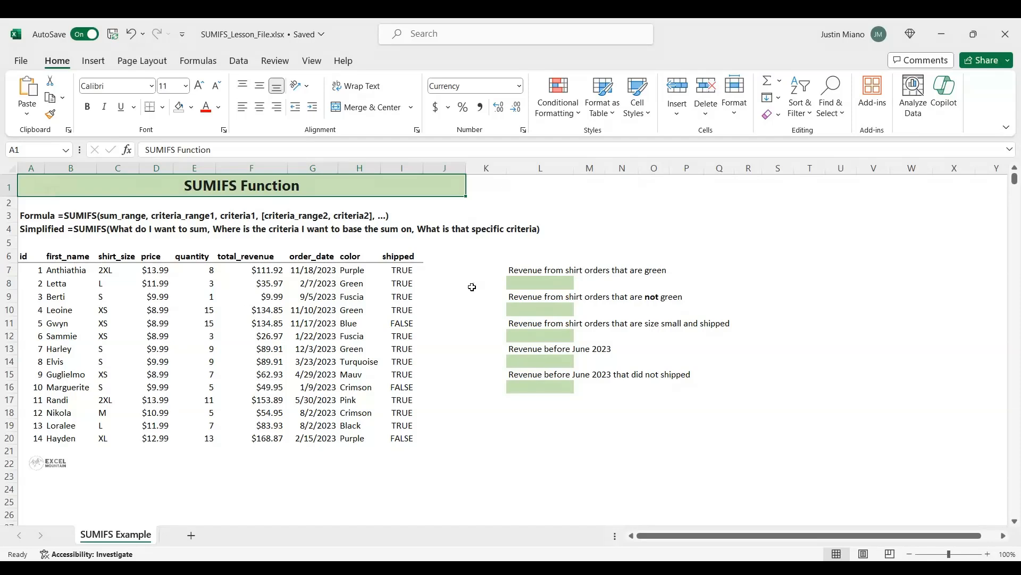
Start a SUMIFS formula in L8 with the total_revenue values as the absolute sum range $F$7:$F$20
left_click(519, 286)
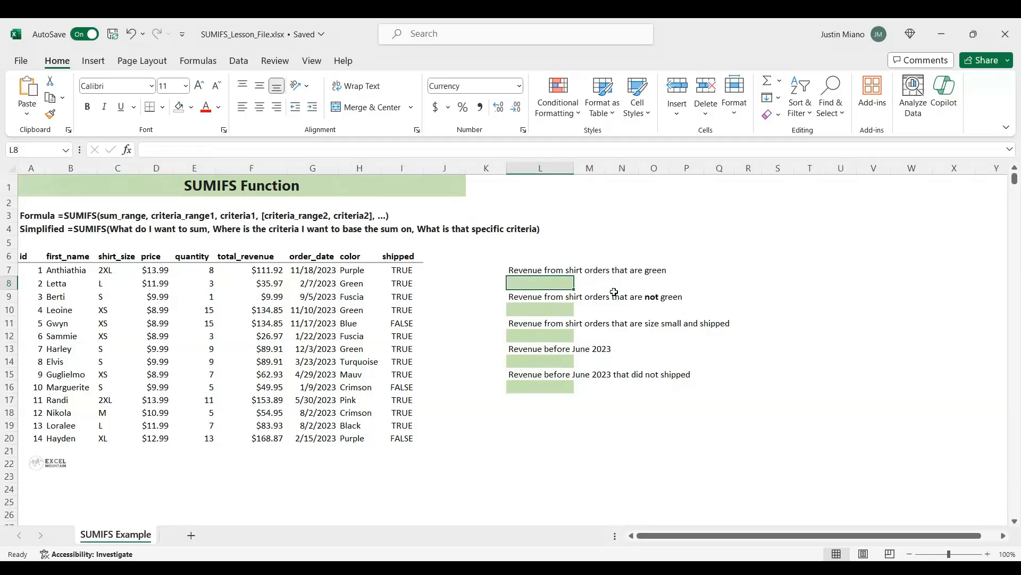
type("=sum")
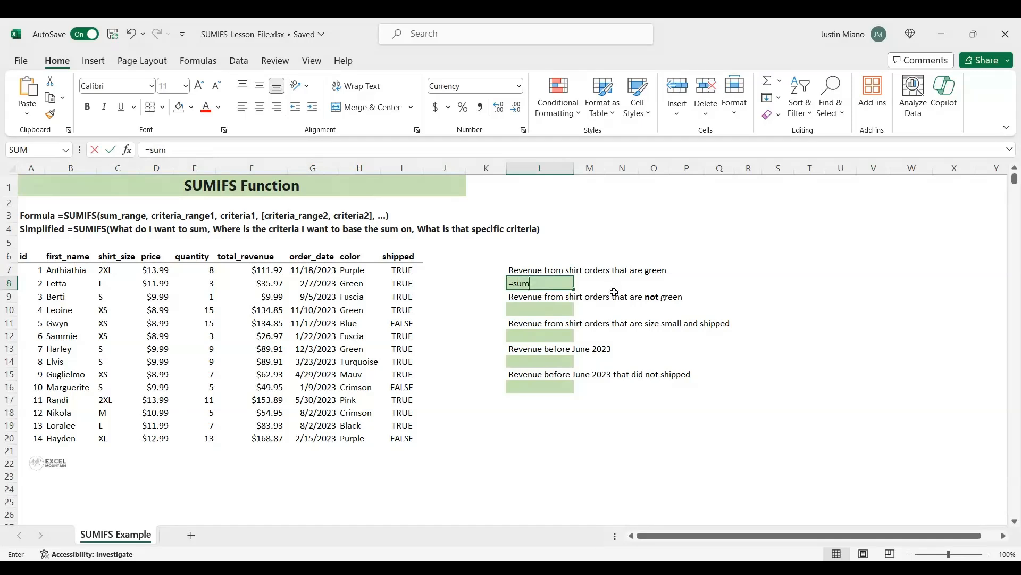
key("Tab")
left_click_drag(263, 271, 261, 435)
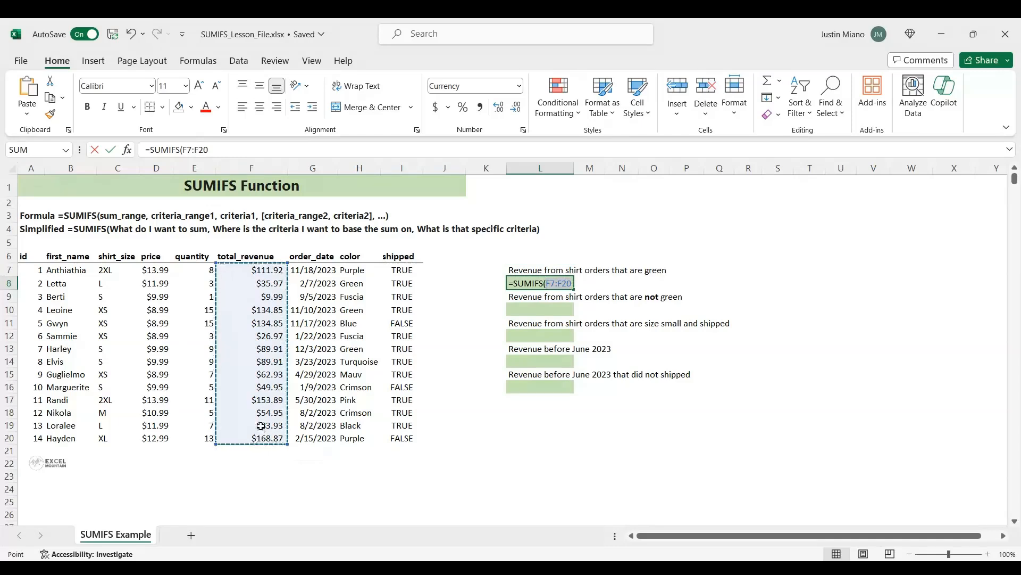
key("F4")
type(",")
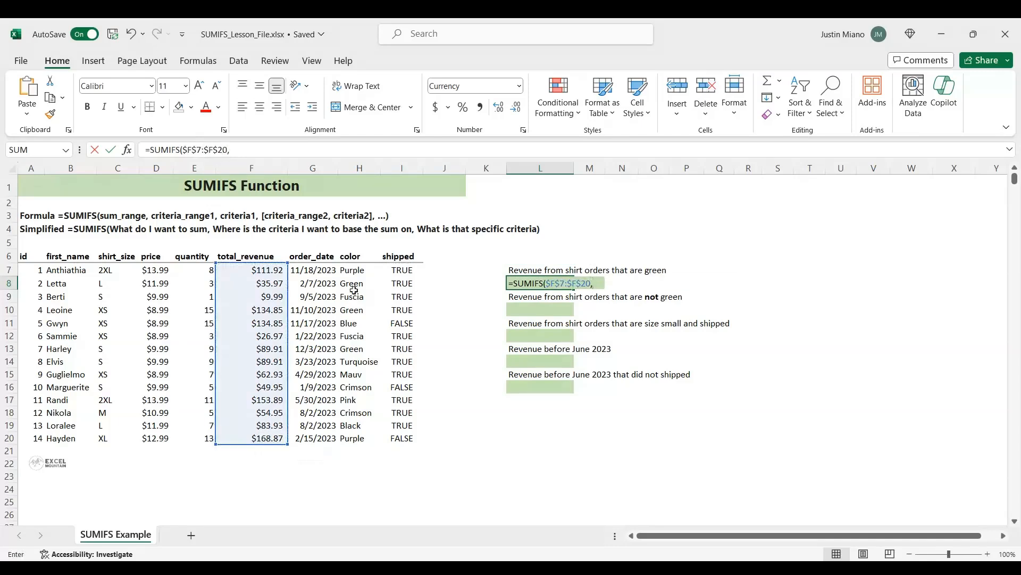
Complete the L8 formula with the color column $H$7:$H$20 as criteria range and "green" as the criterion
left_click_drag(353, 270, 351, 437)
key("F4")
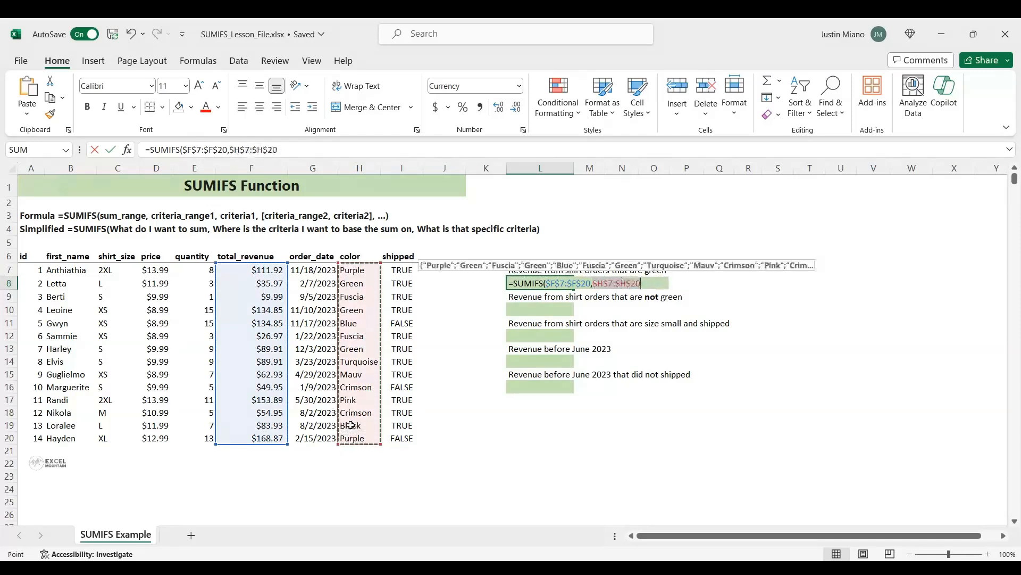
type(",")
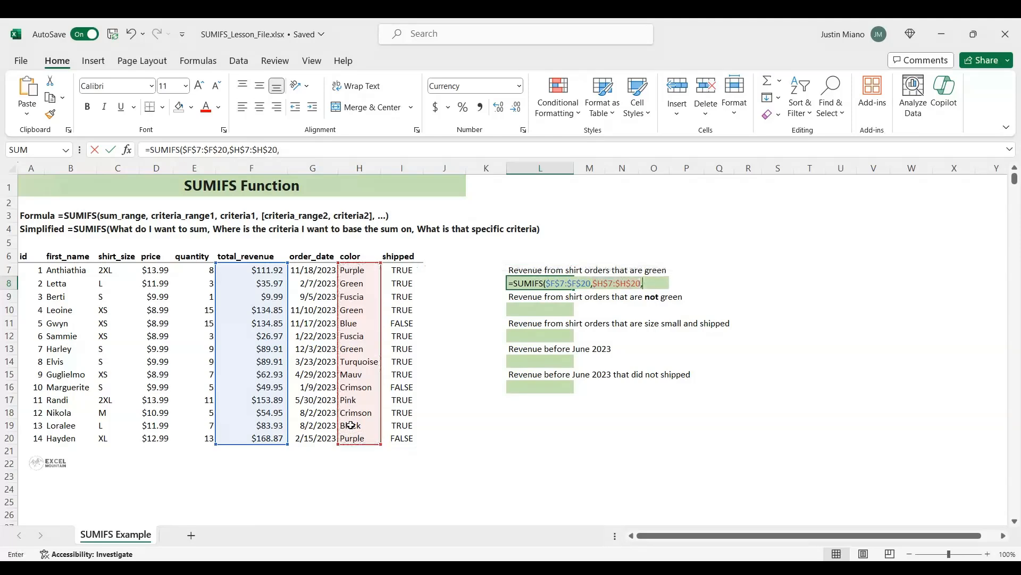
type("\"green\")")
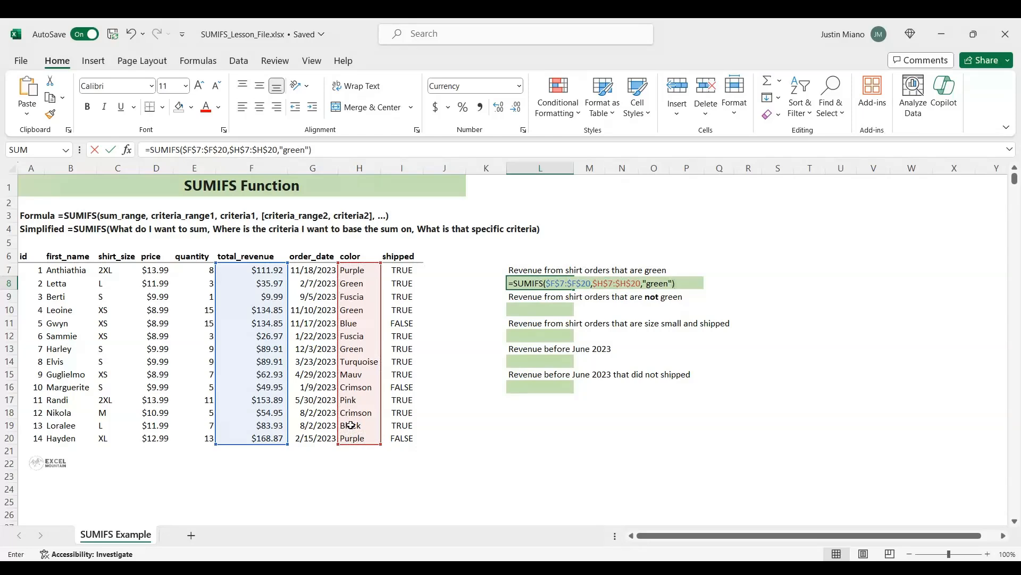
key("Return")
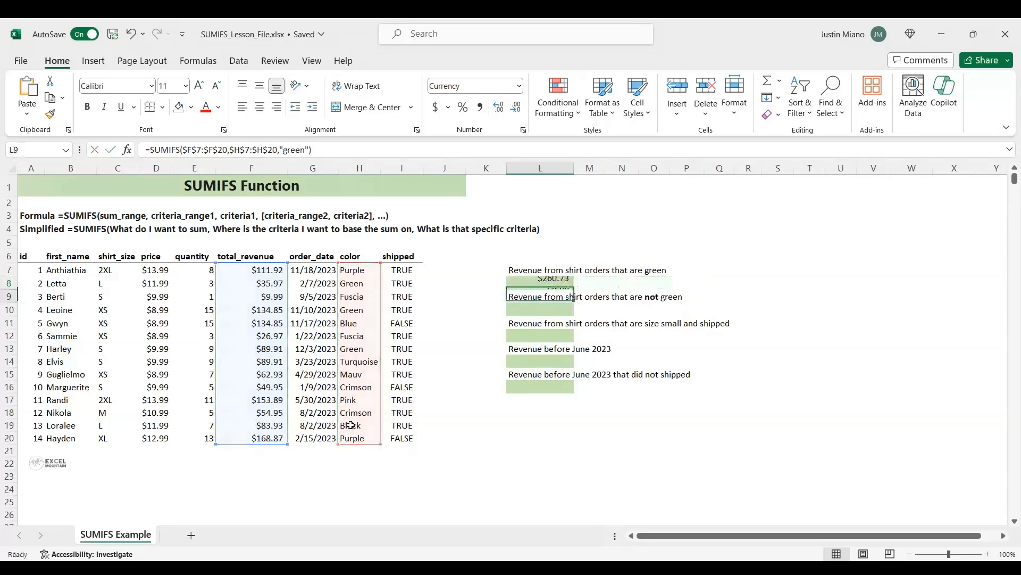
key("Up")
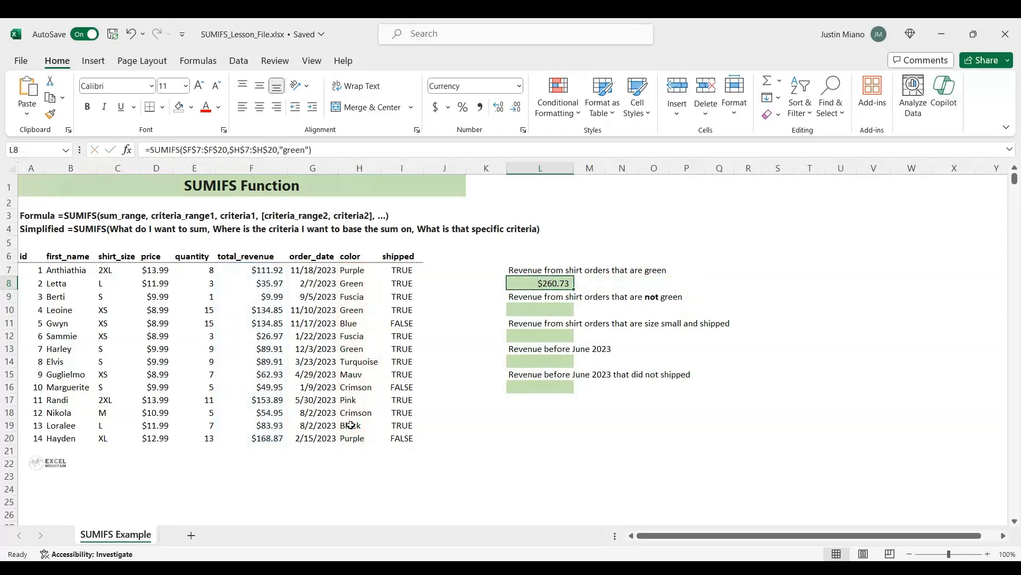
Select the total_revenue cells of the green orders, F8, F10 and F13, together to check their sum against L8
left_click(266, 284)
left_click(269, 311, "ctrl")
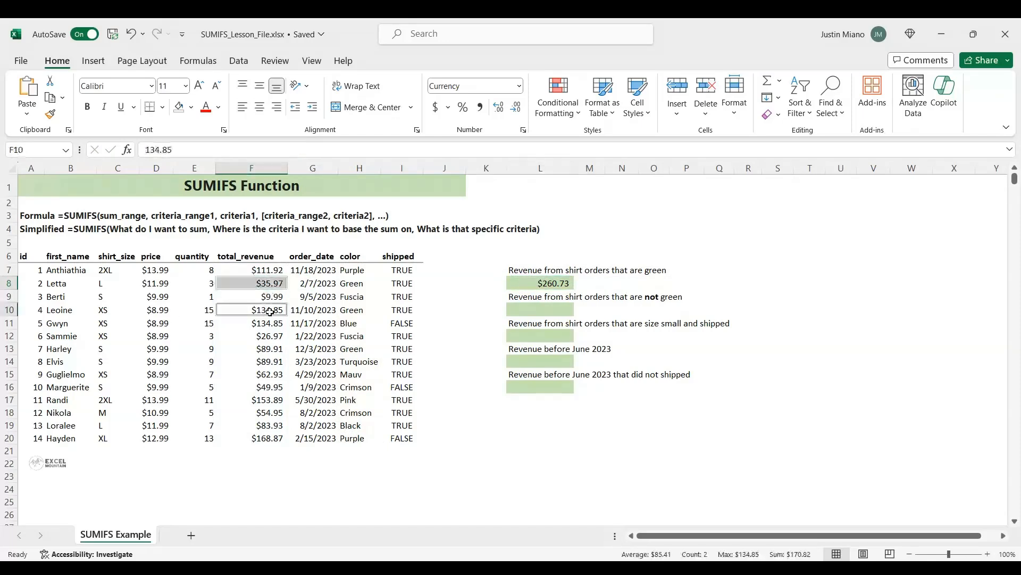
left_click(263, 348, "ctrl")
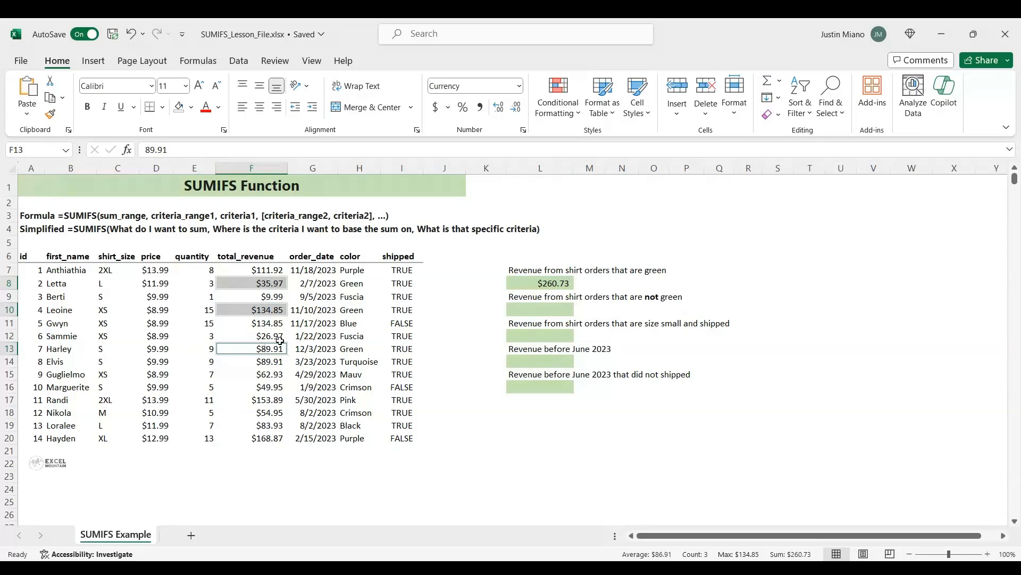
Start a SUMIFS formula in L10, under the not-green label, with absolute sum range $F$7:$F$20
left_click(521, 306)
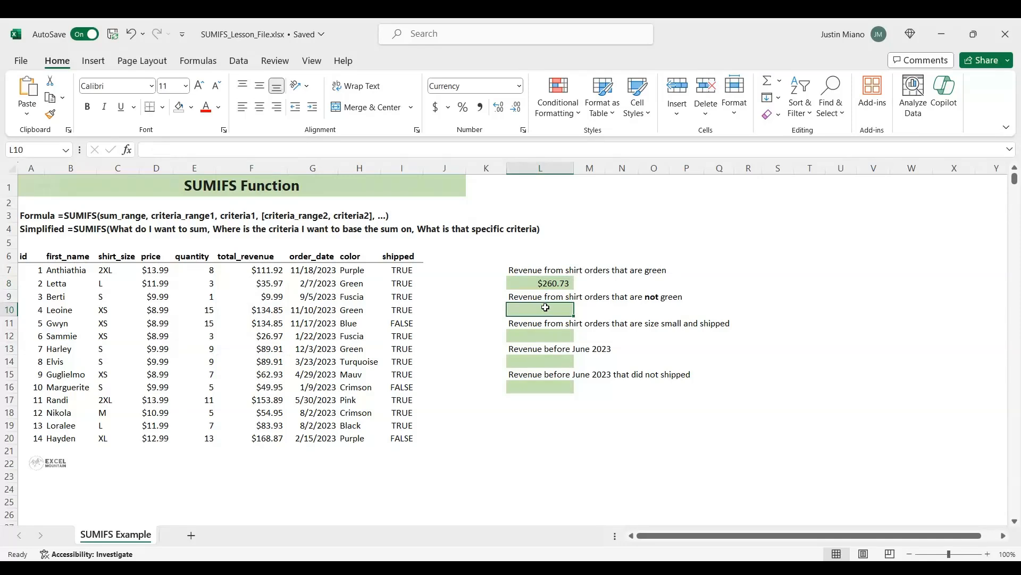
type("=sumifs")
key("Tab")
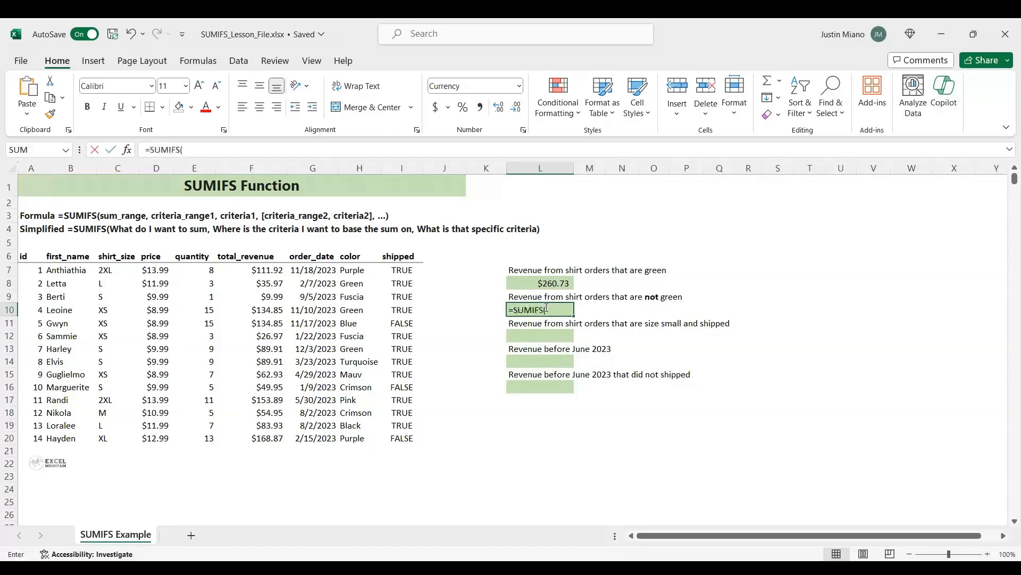
left_click_drag(268, 269, 271, 435)
key("F4")
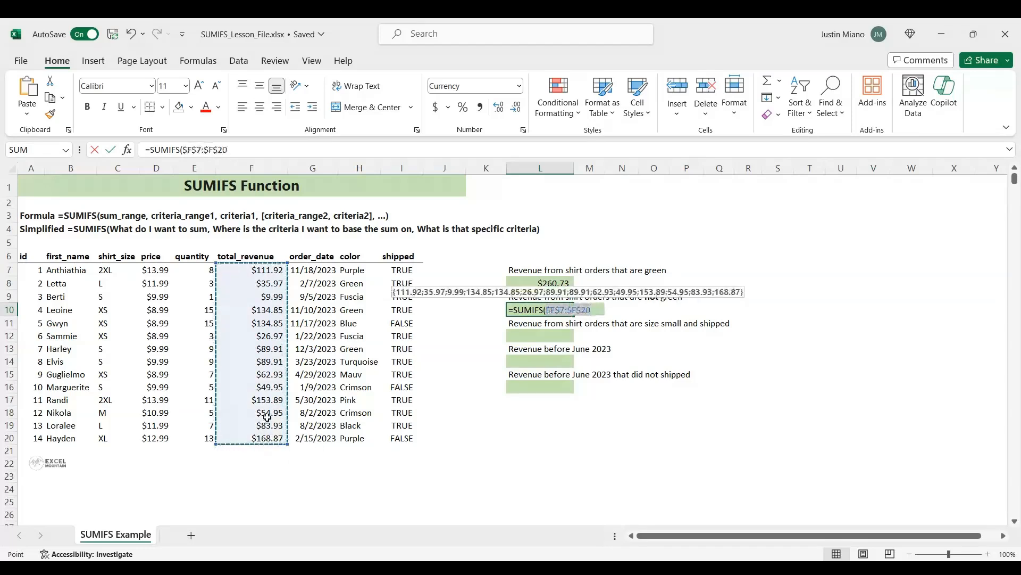
type(",")
Add the color column as the absolute criteria range $H$7:$H$20 in the L10 formula
left_click(354, 270)
left_click_drag(354, 270, 367, 439)
key("F4")
type(",")
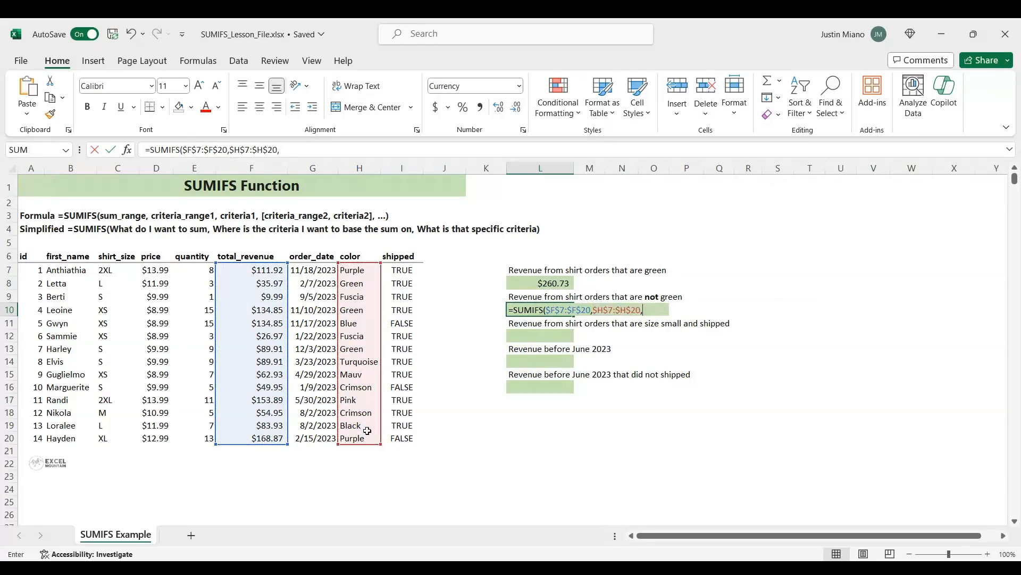
type("\"<>\"&\"")
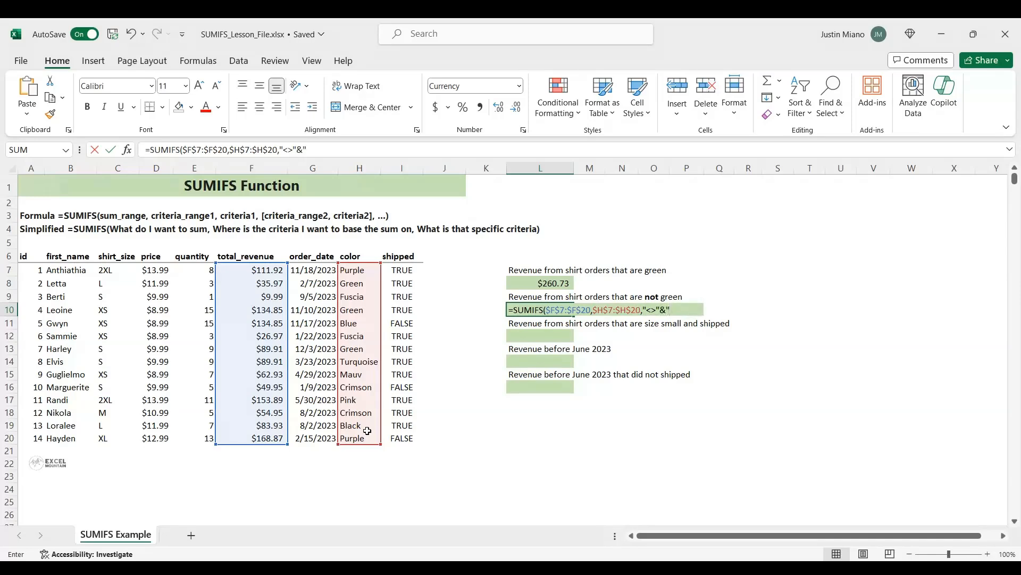
type("green\"")
Finish the L10 formula with the not-equal criterion "<>"&"green"
key("Return")
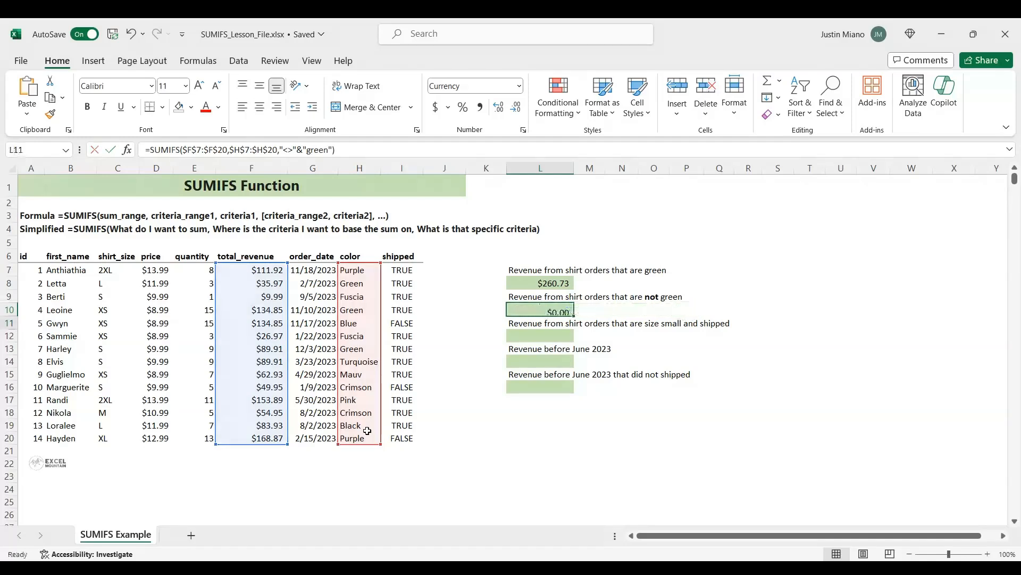
key("Up")
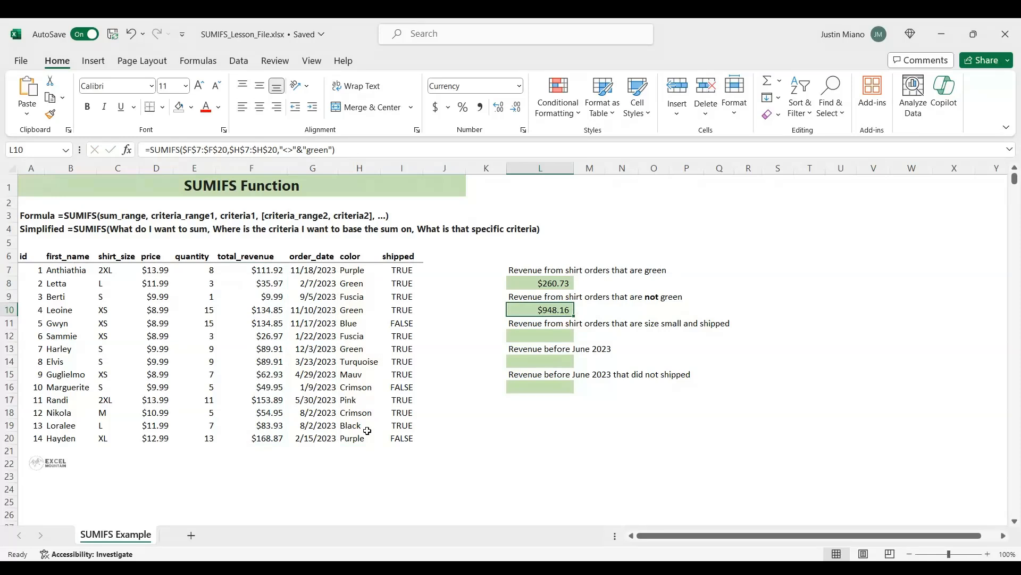
Start a SUMIFS formula in L12, for small shipped orders, with absolute sum range $F$7:$F$20
left_click(549, 339)
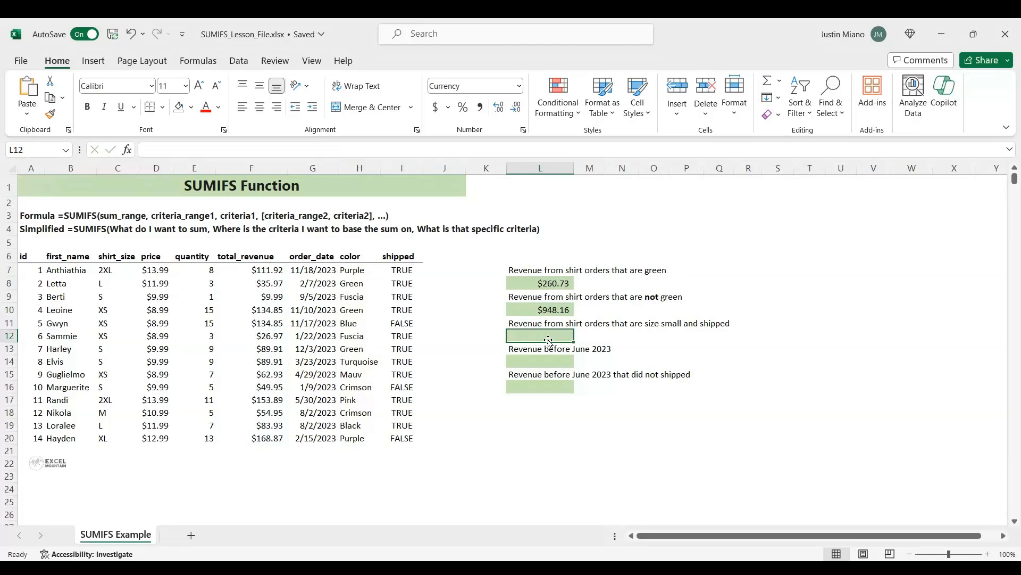
type("=sum")
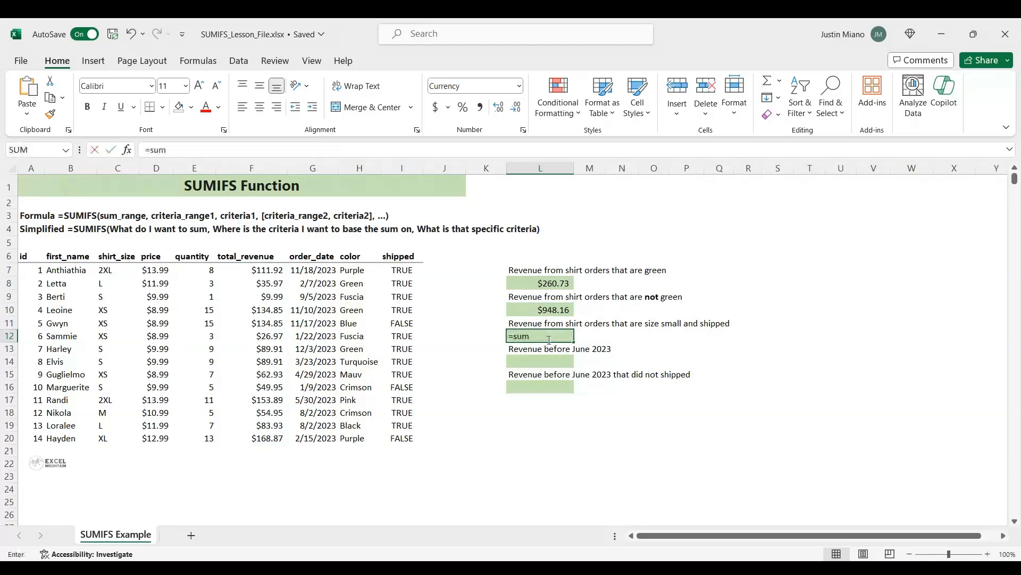
type("ifs")
key("Tab")
left_click(270, 270)
left_click_drag(270, 270, 276, 438)
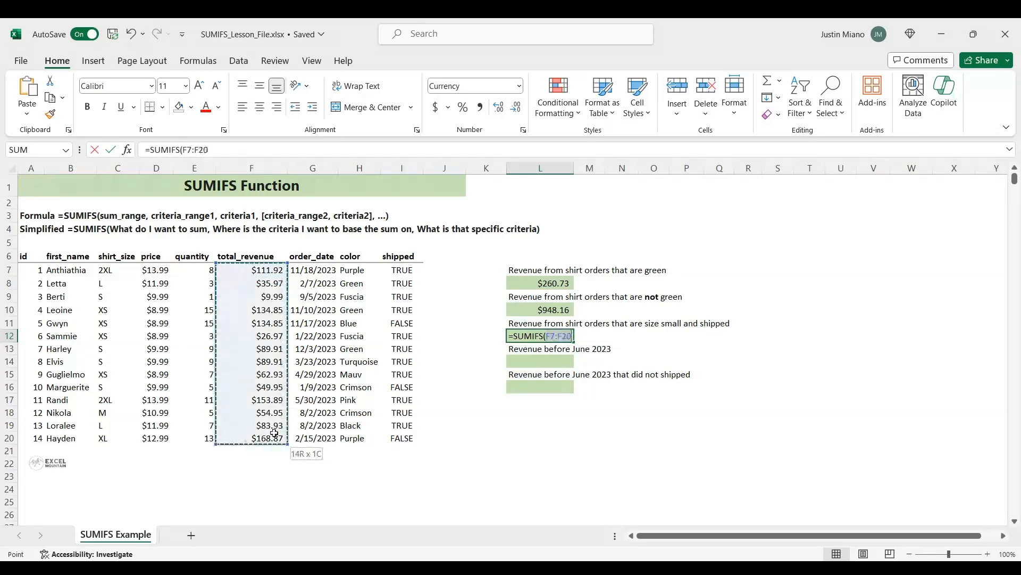
key("F4")
type(",")
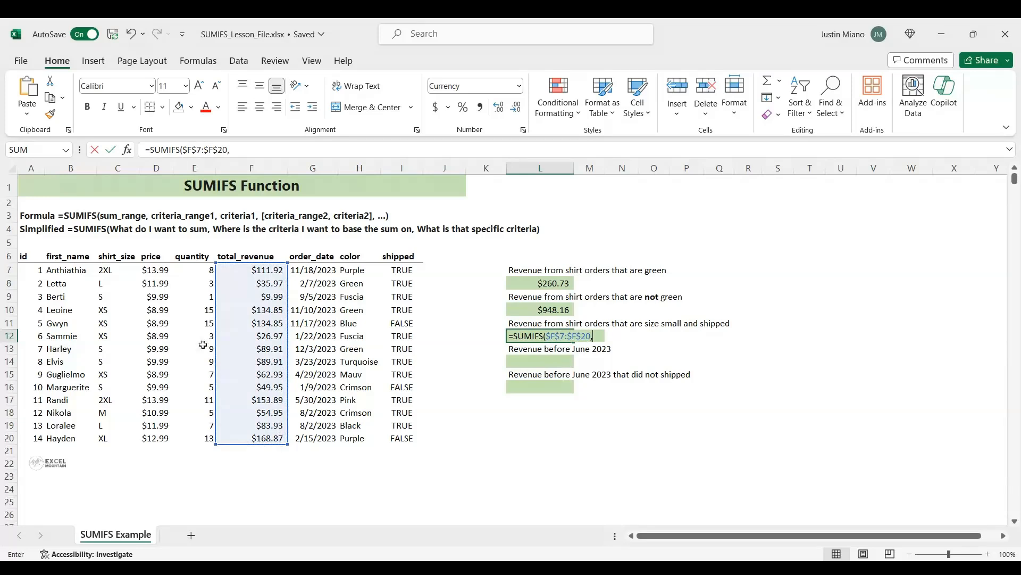
Add the shirt_size column $C$7:$C$20 as the first criteria range in L12, with criterion "S"
left_click_drag(108, 269, 111, 435)
key("F4")
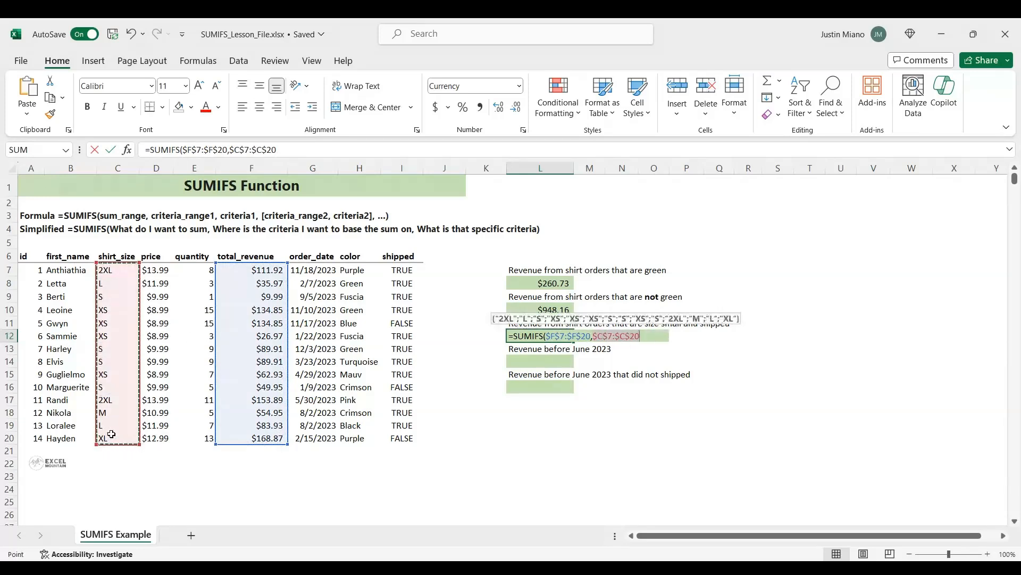
type(",\"S\",")
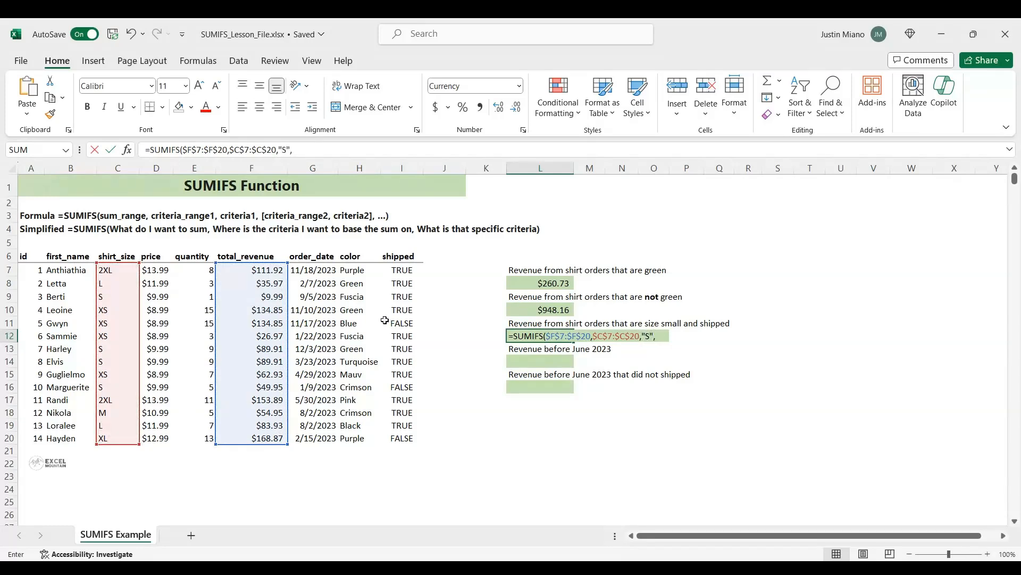
Complete the L12 formula with the shipped column $I$7:$I$20 as second criteria range and "TRUE" as its criterion
left_click_drag(396, 272, 397, 434)
key("F4")
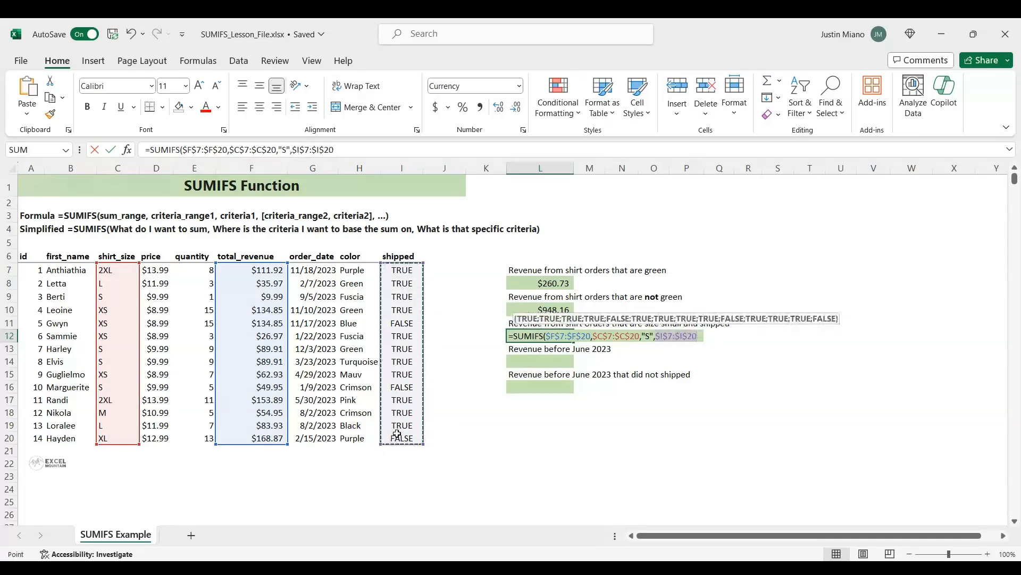
type(",\"")
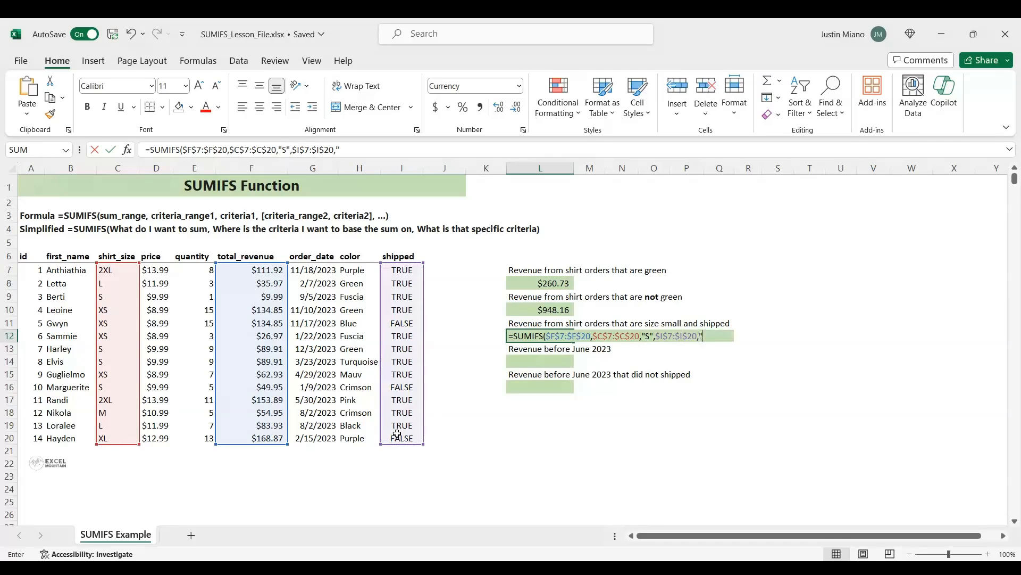
type("TRUE\"")
key("Return")
key("Up")
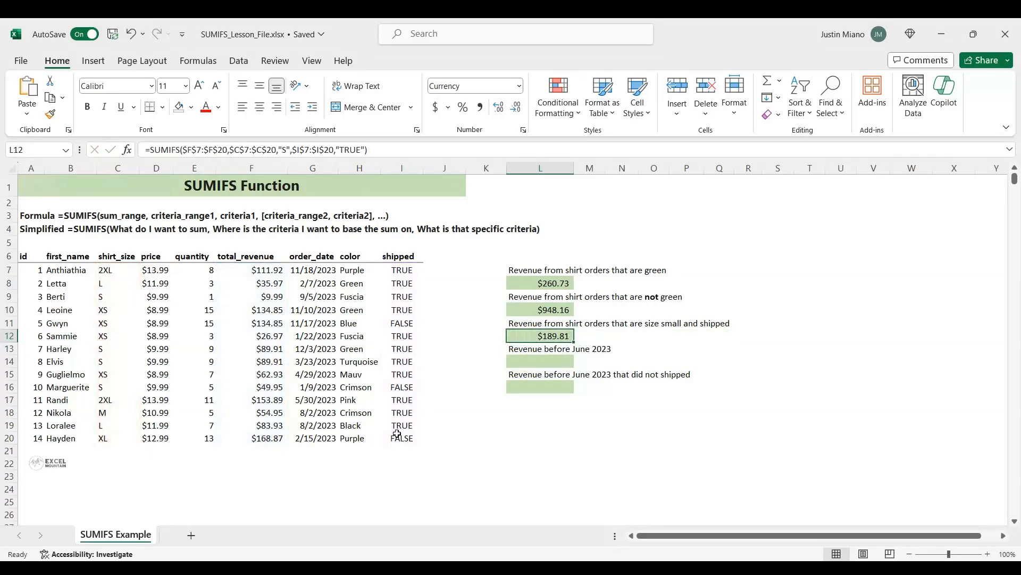
Start a SUMIFS formula in L14, for revenue before June 2023, with absolute sum range $F$7:$F$20
left_click(560, 361)
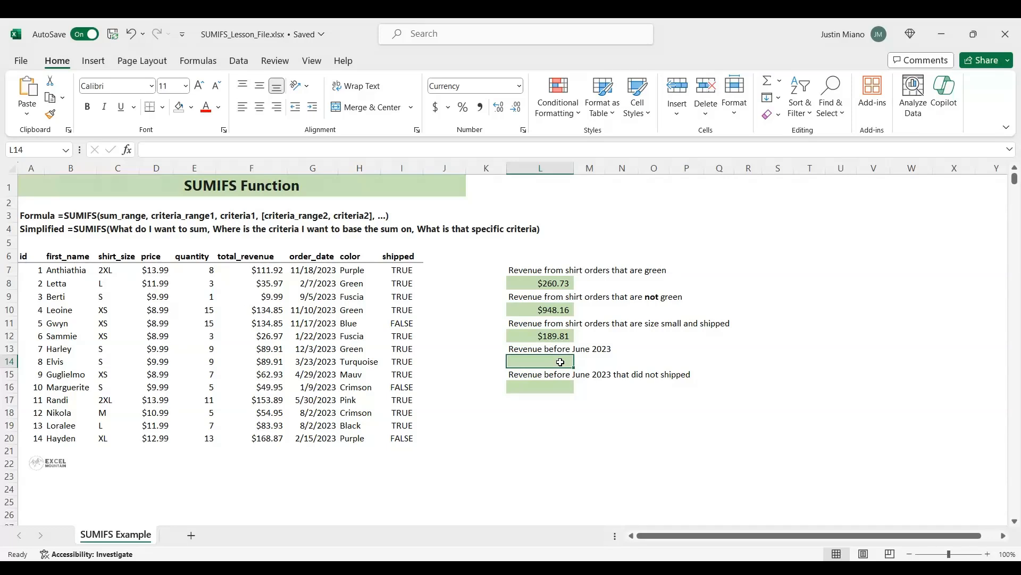
type("=sum")
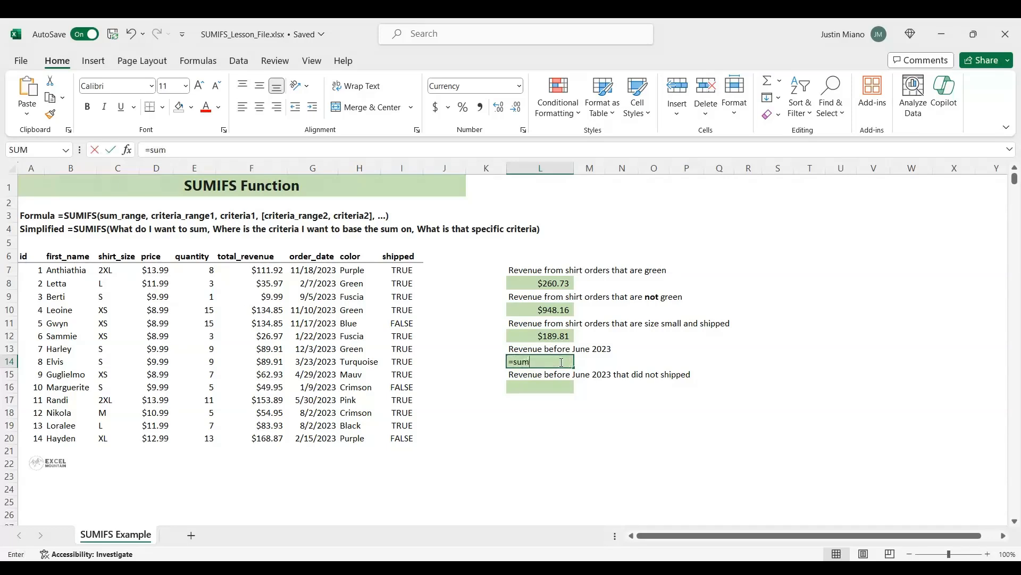
key("Down")
key("Down")
key("Tab")
left_click_drag(263, 270, 269, 428)
key("F4")
type(",")
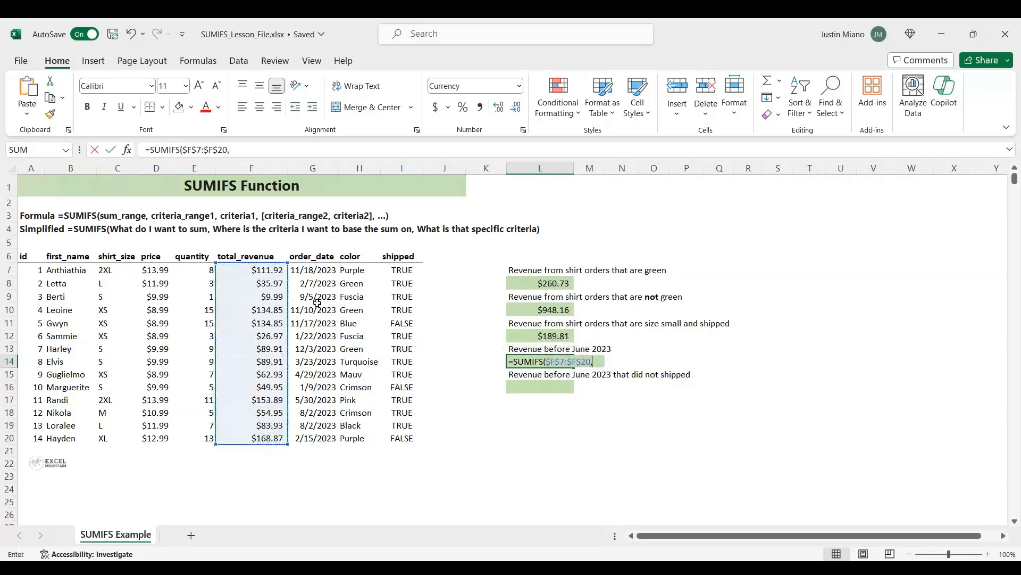
Complete the L14 formula with the order_date column $G$7:$G$20 as criteria range and "<"&"06/01/2023" as the criterion
left_click_drag(321, 269, 320, 438)
key("F4")
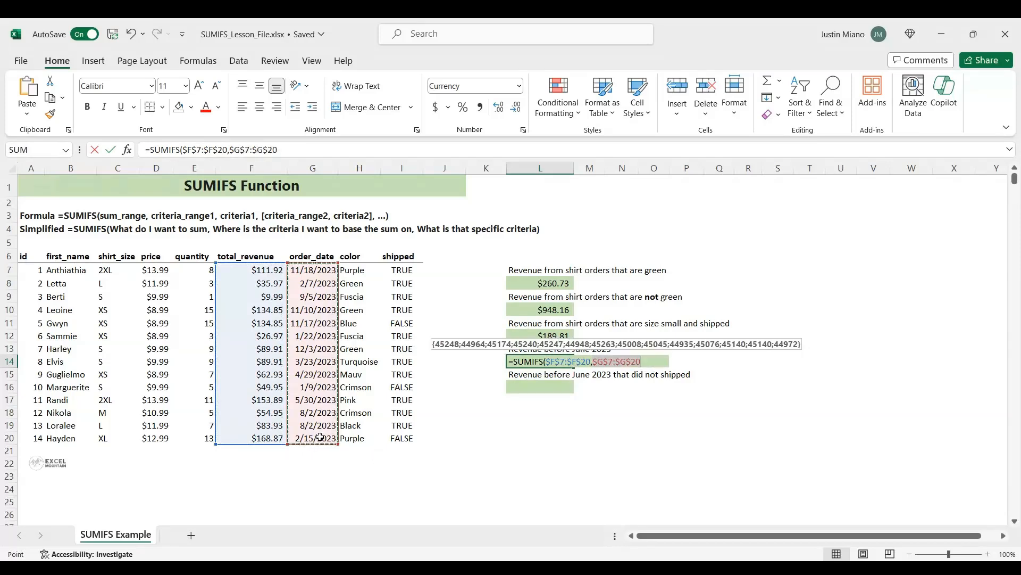
type(",")
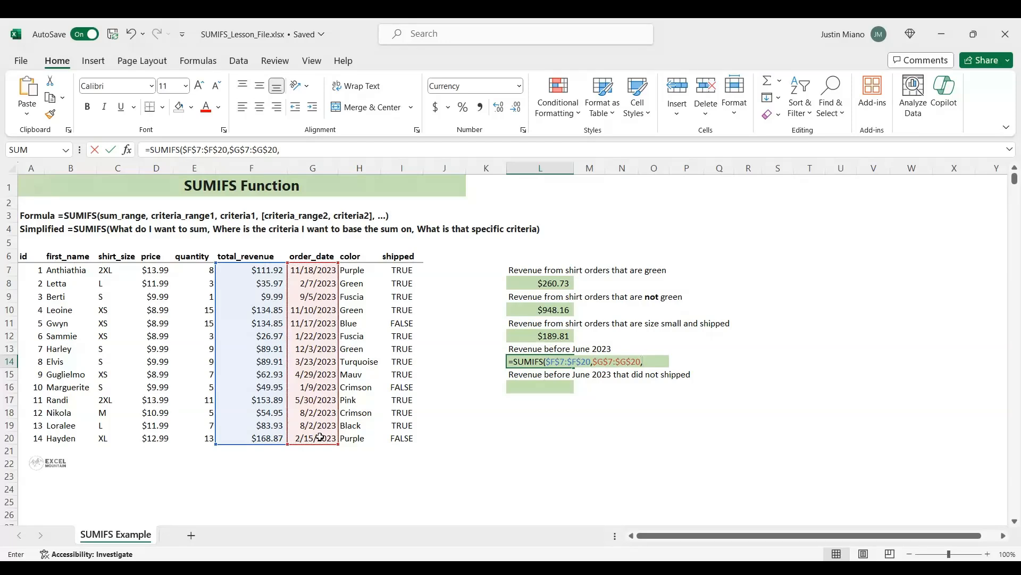
type("\"<\"&\"06/01")
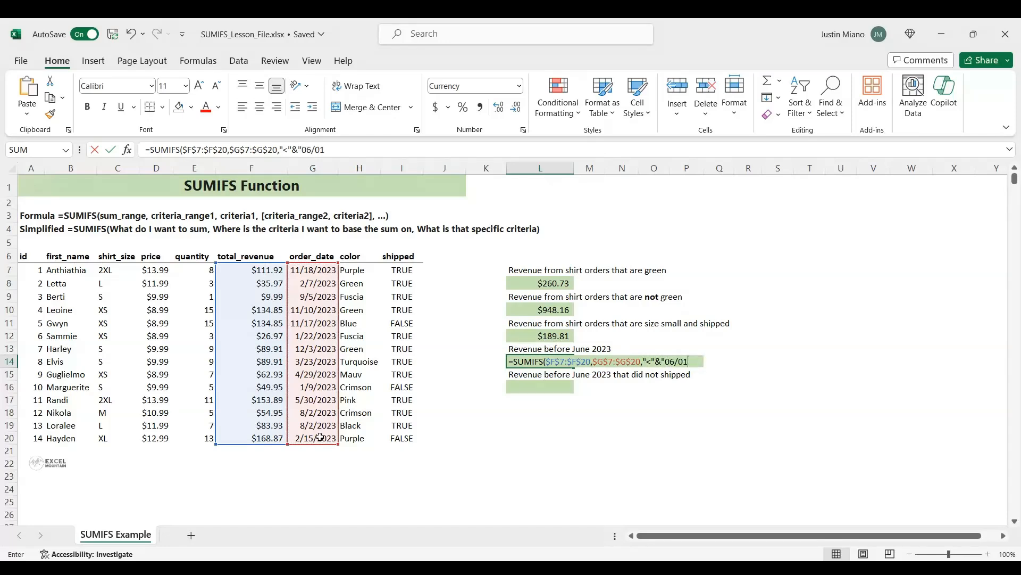
type("/2023\"")
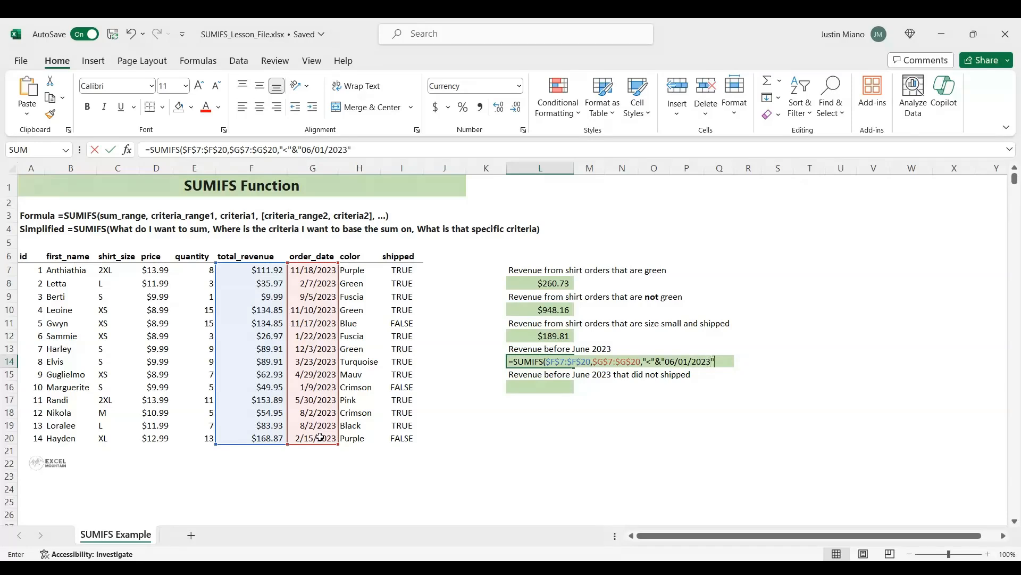
type(")")
key("Return")
key("Up")
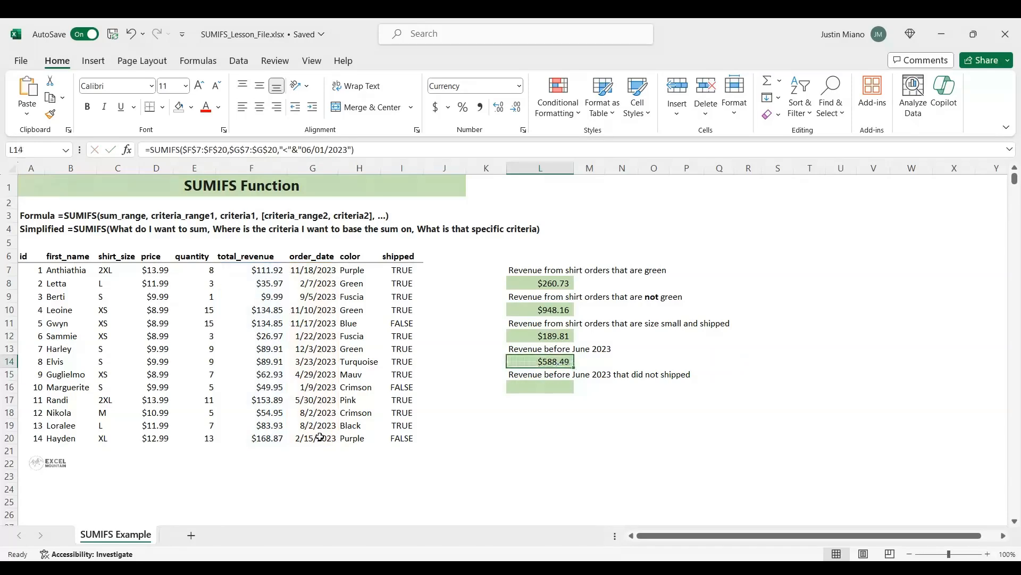
Start a SUMIFS formula in L16, for unshipped revenue before June 2023, with the total_revenue column $F$7:$F$20 as absolute sum range
key("Down")
key("Down")
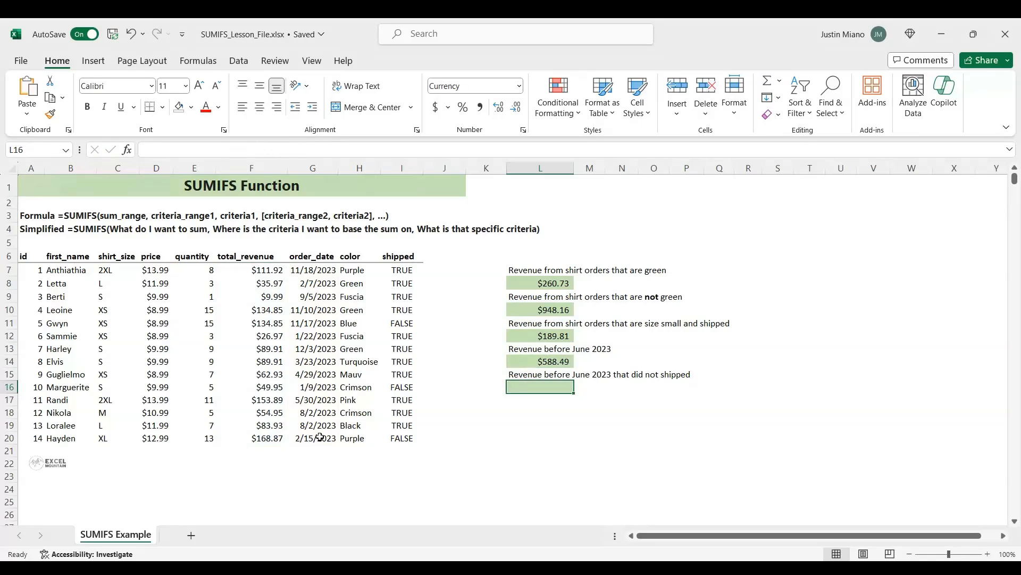
type("=SUMIFS(")
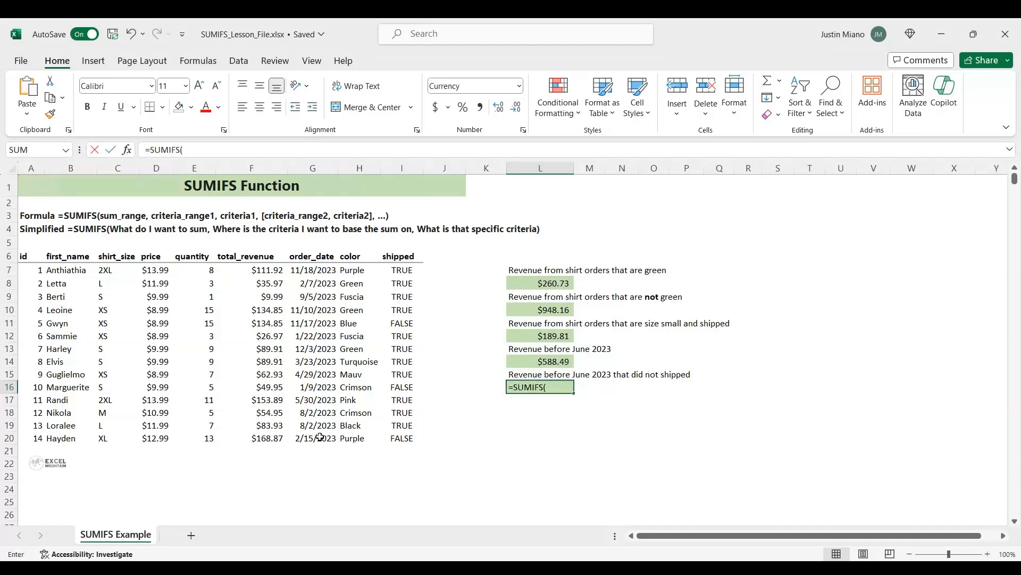
left_click_drag(260, 270, 254, 438)
key("F4")
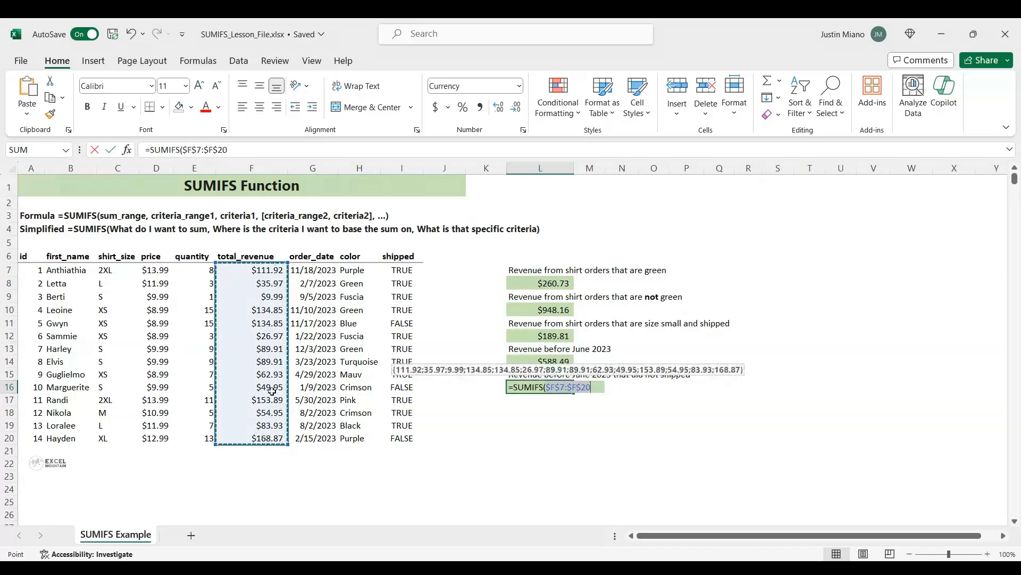
Add the order_date column $G$7:$G$20 as the first criteria range in L16, with criterion "<"&"06/01/2023"
type(",")
left_click_drag(313, 271, 318, 436)
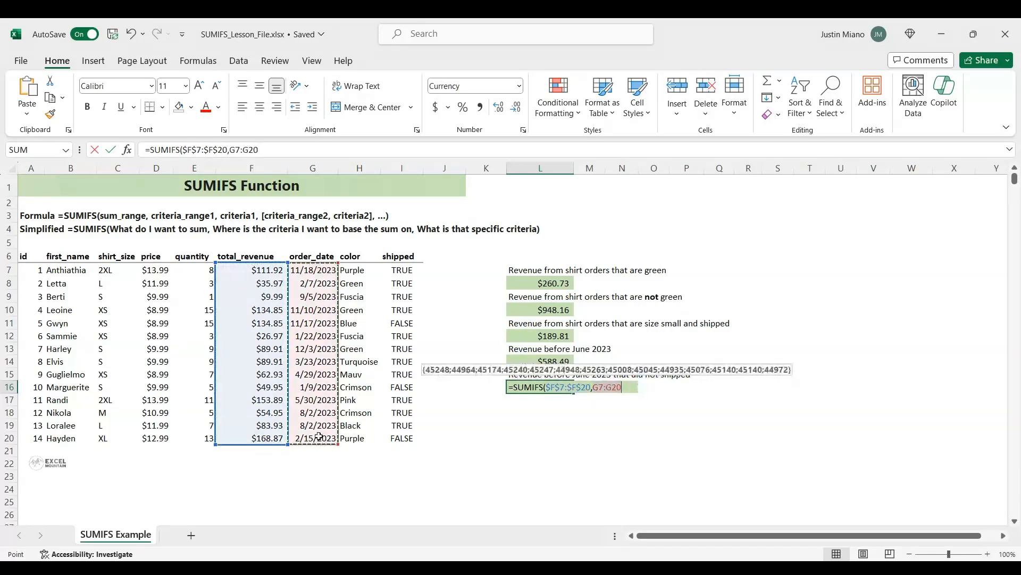
key("F4")
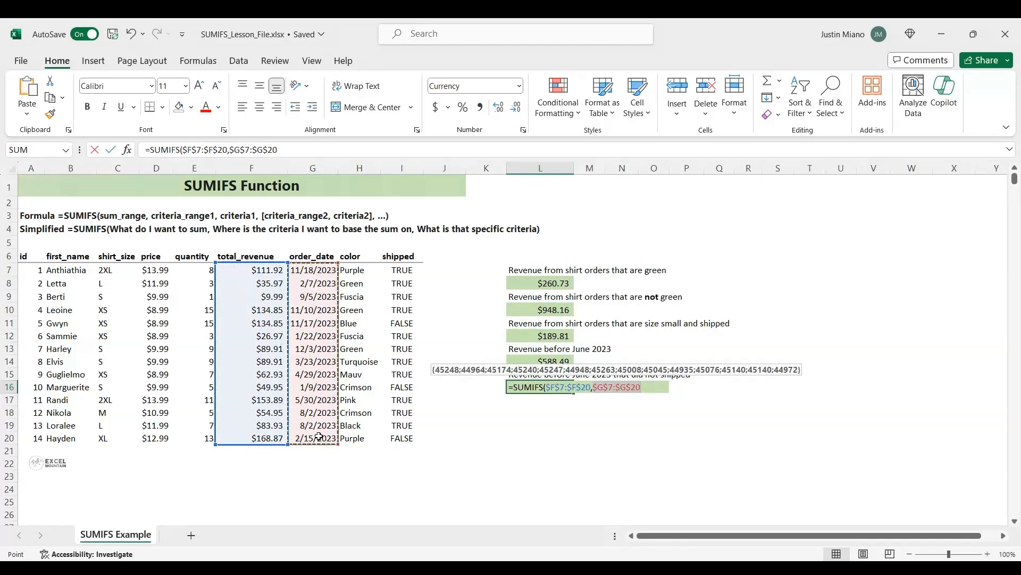
type(",")
type("\"<")
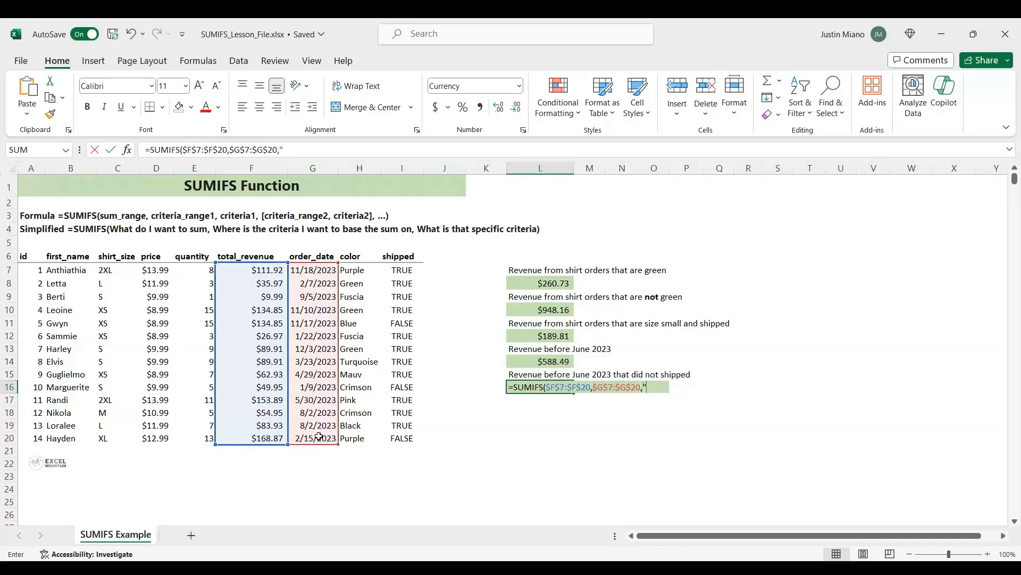
type("\"&\"06")
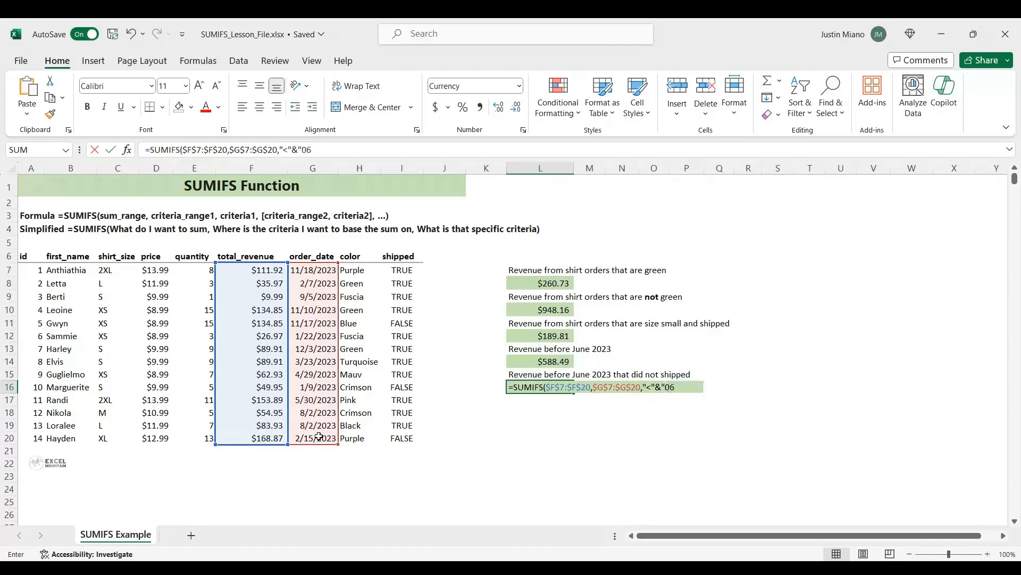
type("/01/2023")
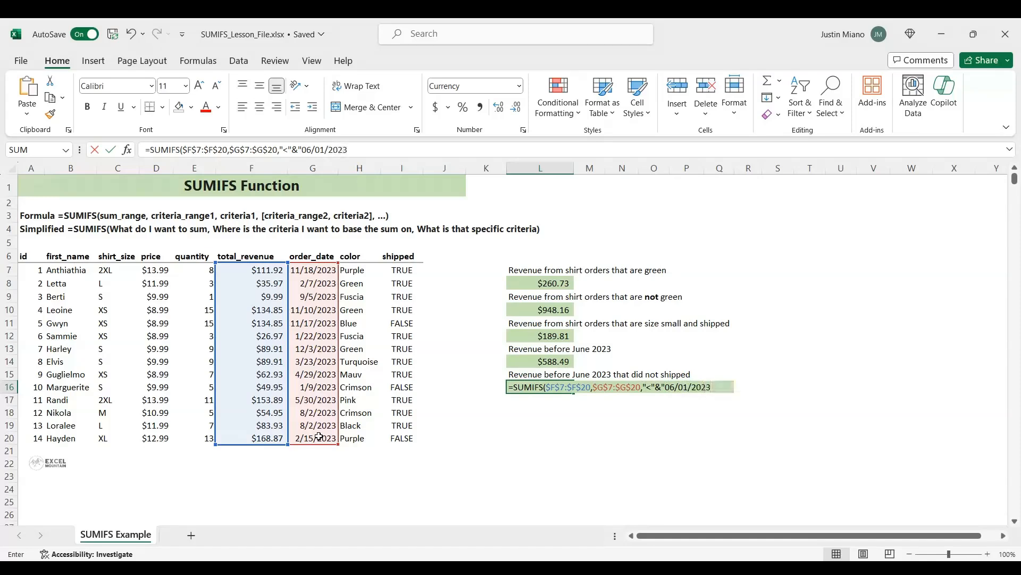
type("\",")
Complete the L16 formula with the shipped column $I$7:$I$20 as second criteria range and "FALSE" as its criterion
left_click_drag(398, 269, 404, 432)
key("F4")
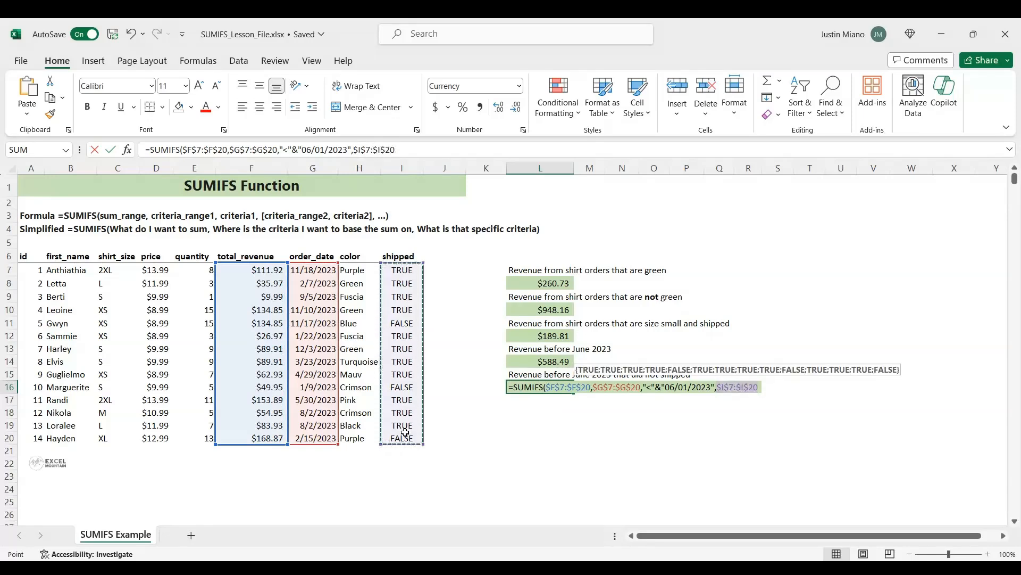
type(",\"FAL")
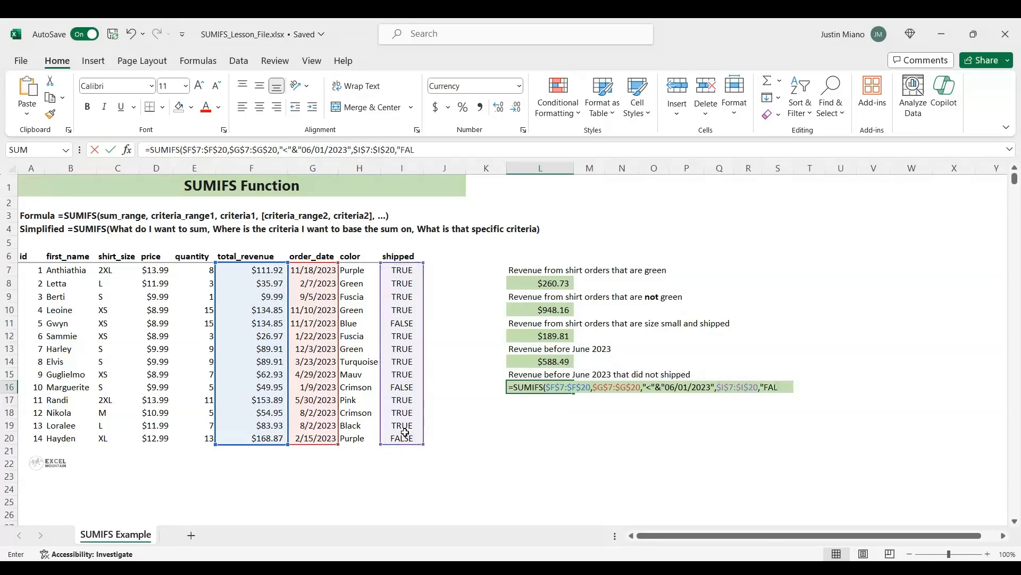
type("SE\"")
key("Return")
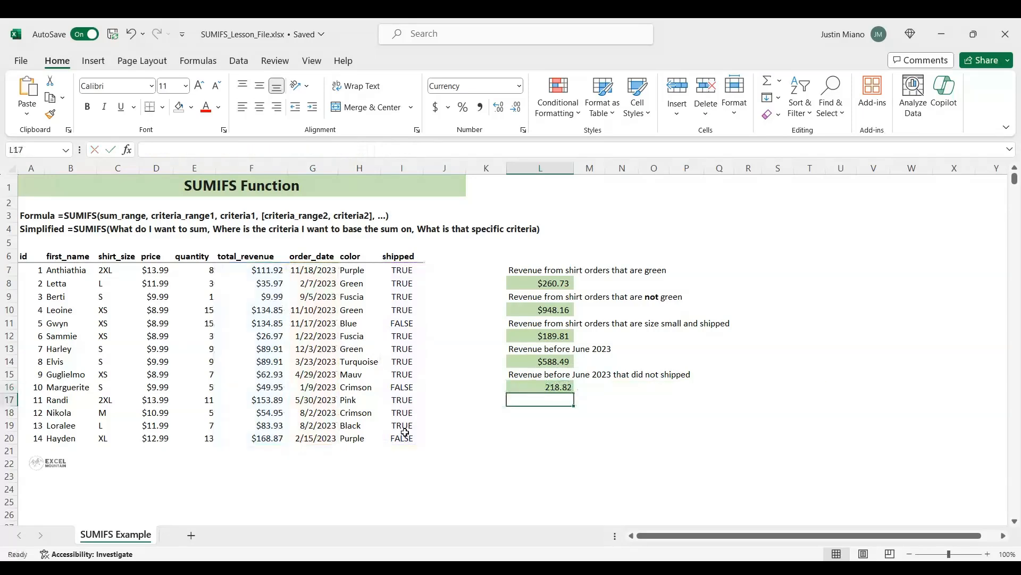
key("Up")
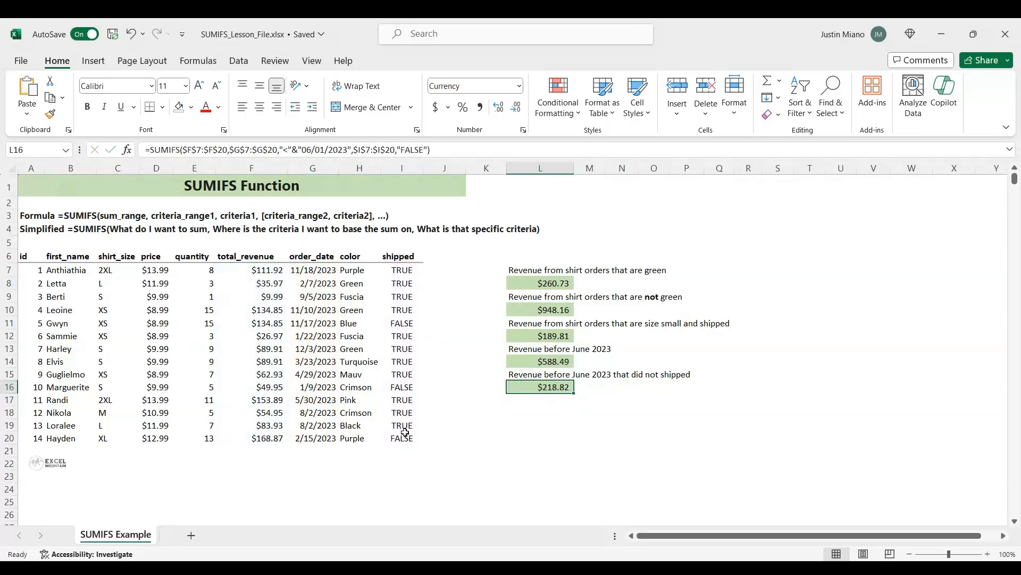
left_click(538, 424)
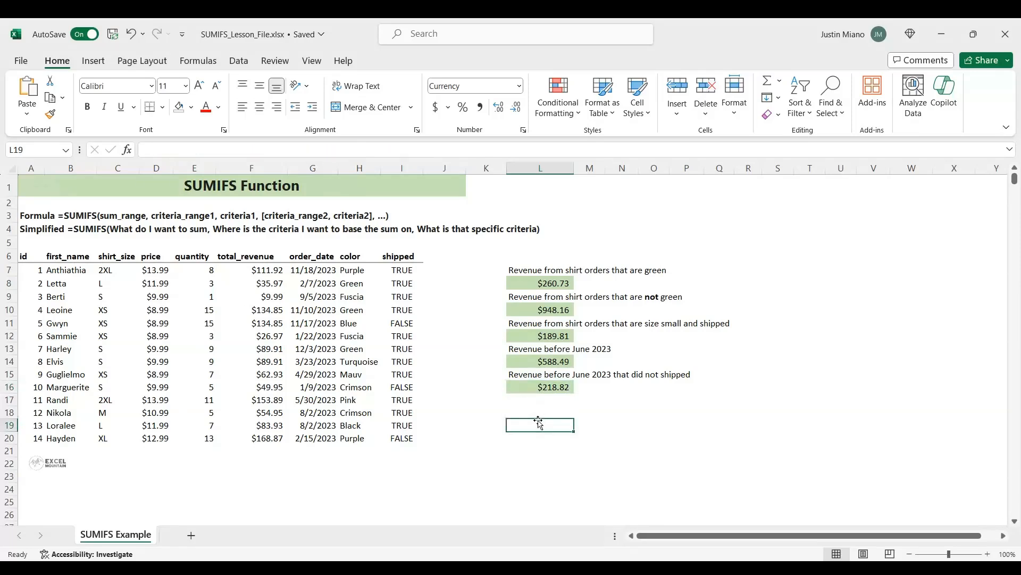